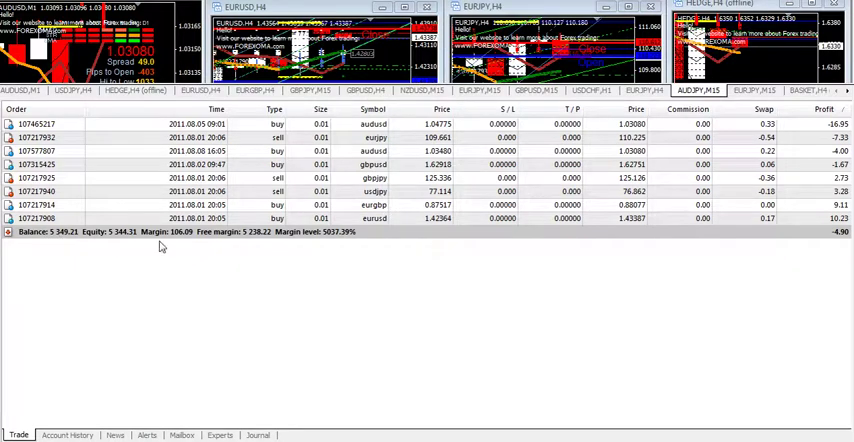
After checking the order history, close the EURJPY sell hedge order at the current price.
click(67, 435)
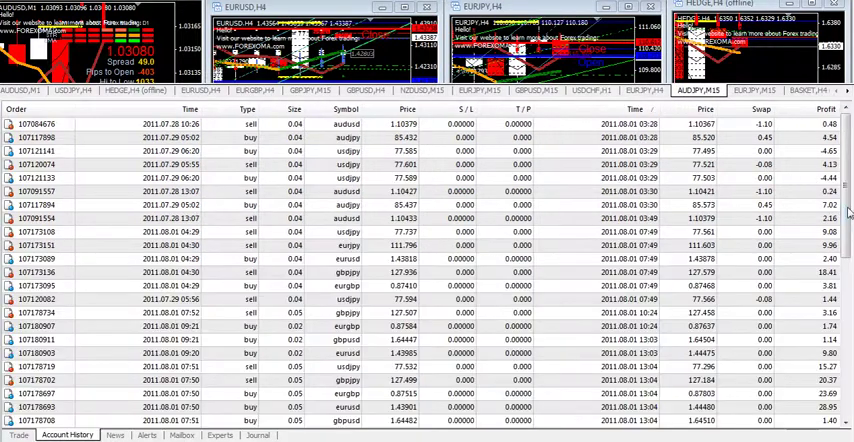
drag(846, 135, 843, 400)
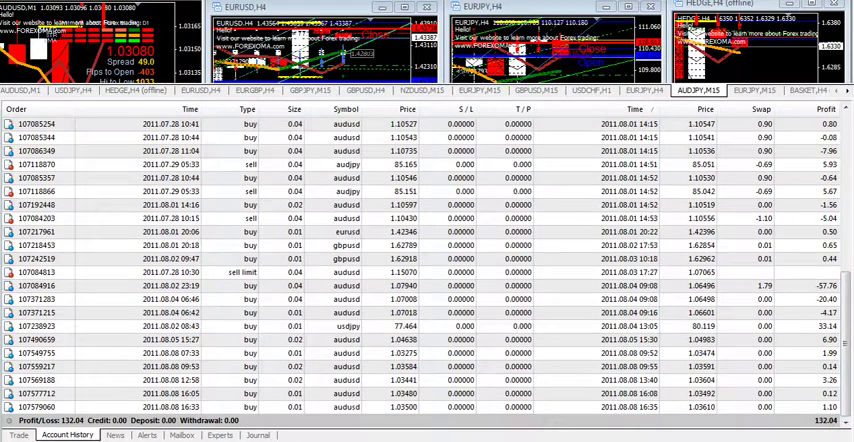
click(18, 436)
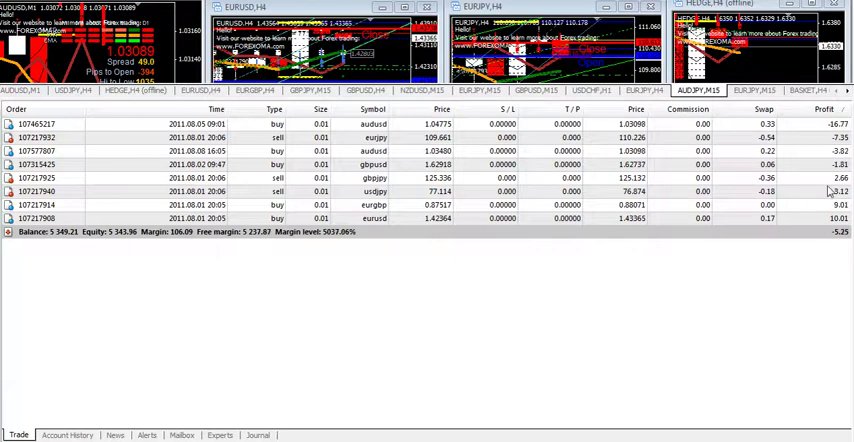
right_click(807, 145)
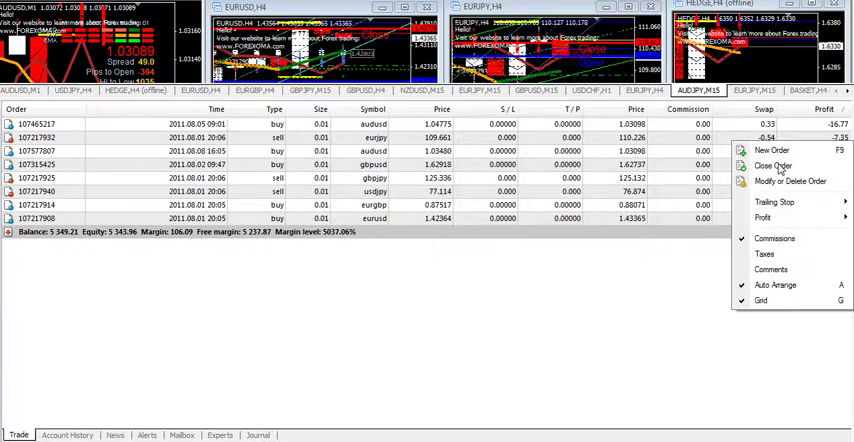
click(772, 165)
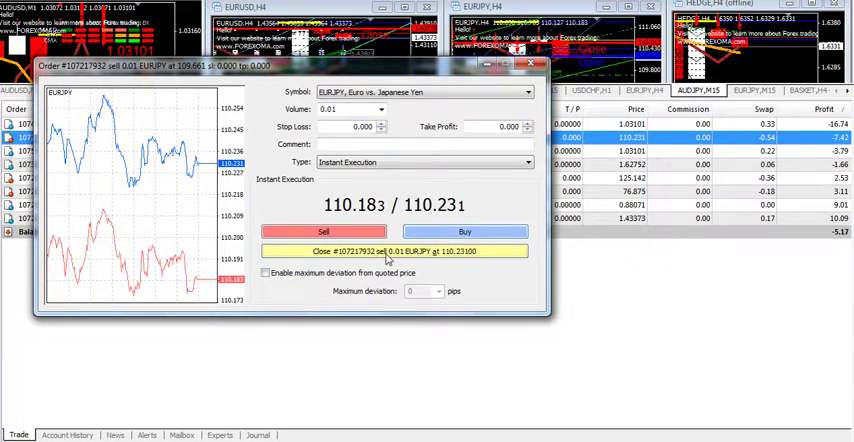
click(380, 251)
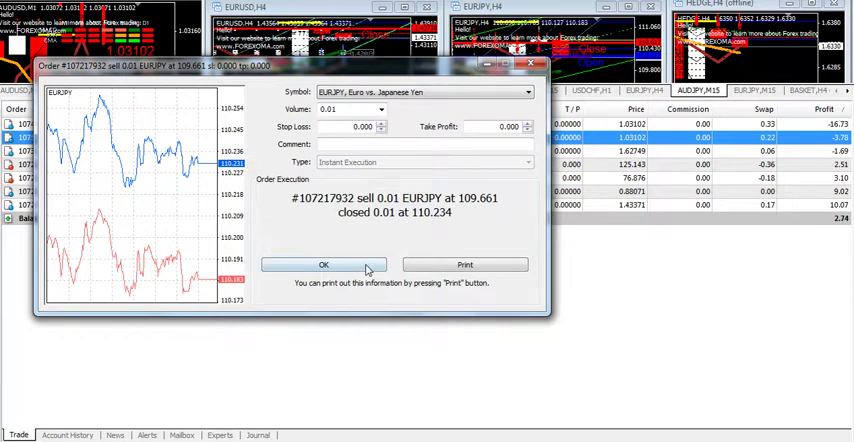
click(366, 268)
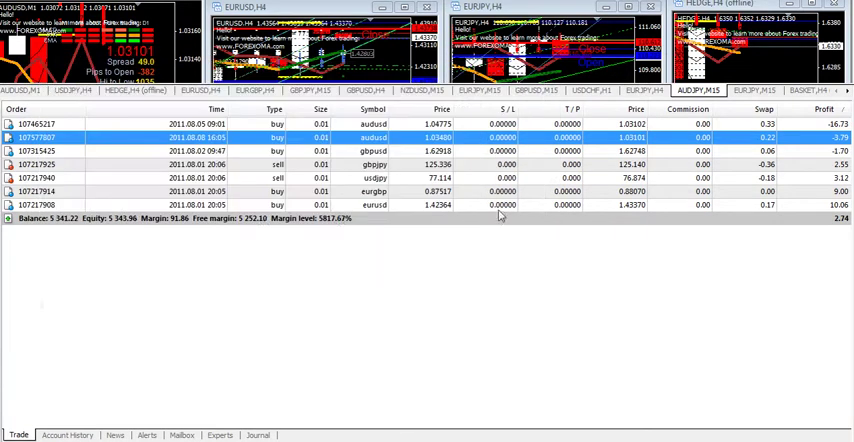
Close the AUDUSD buy hedge order at the current price and confirm.
right_click(562, 142)
click(598, 162)
click(394, 249)
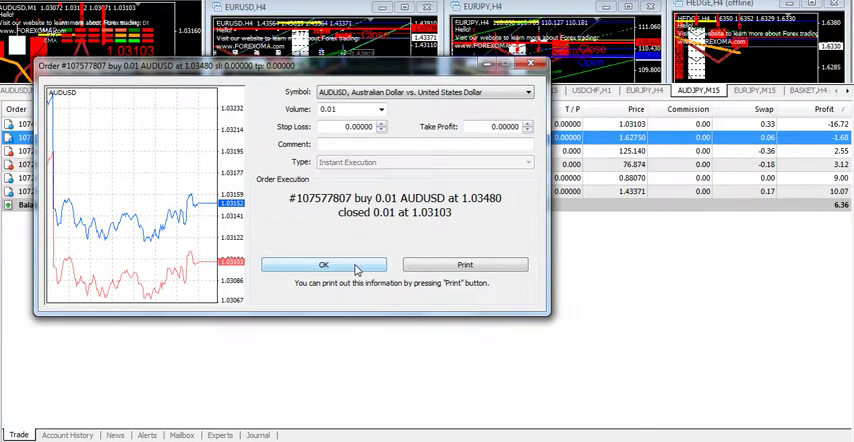
click(324, 265)
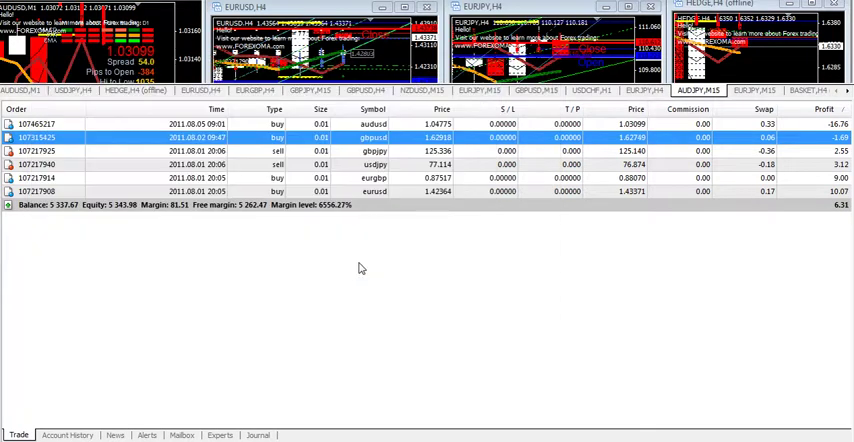
Close the GBPUSD buy order, retrying once after the Invalid prices rejection.
right_click(497, 143)
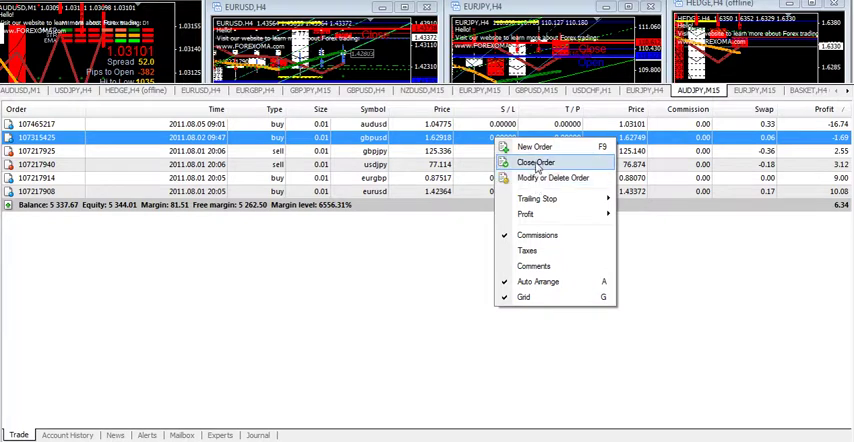
click(537, 163)
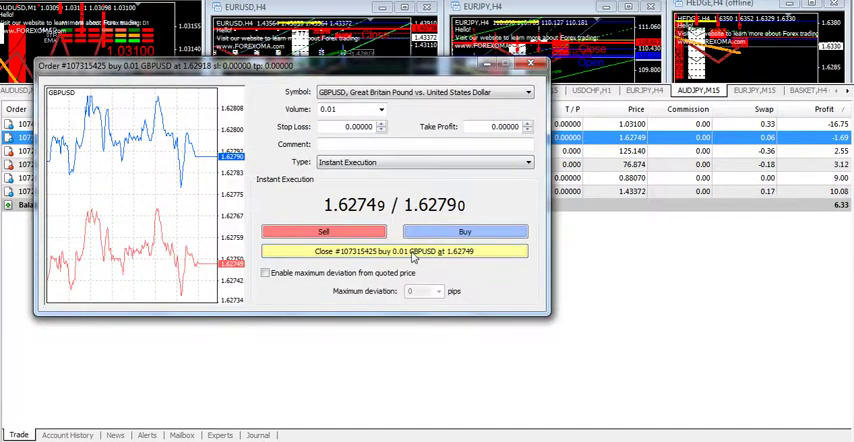
click(413, 251)
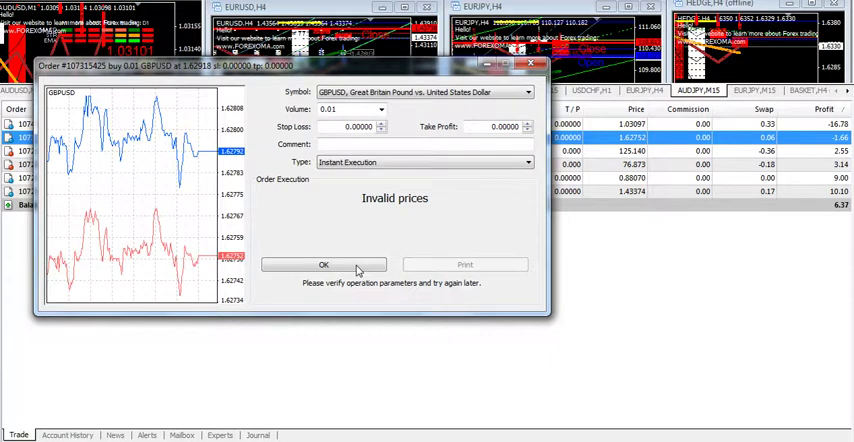
click(324, 264)
click(390, 248)
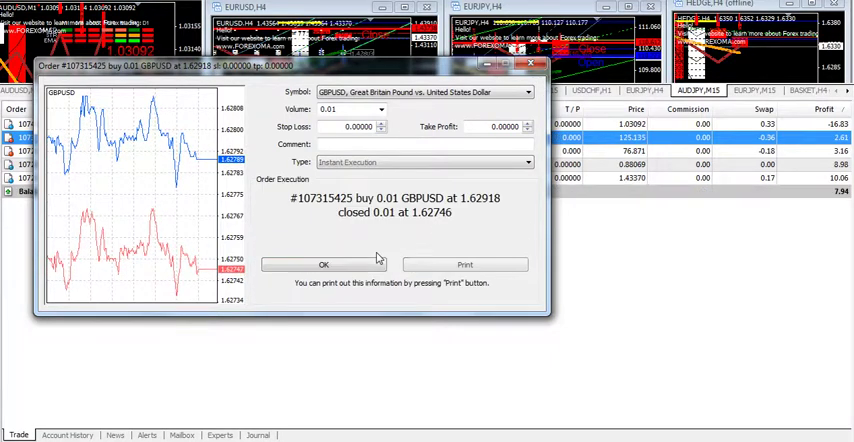
click(324, 265)
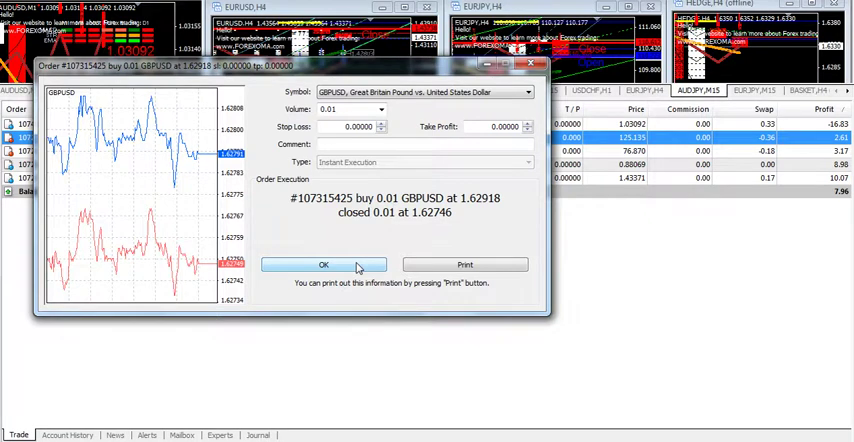
click(357, 267)
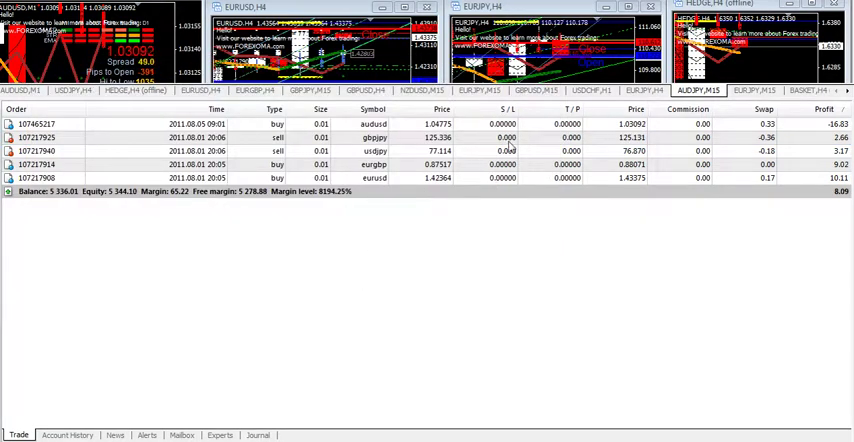
Close the GBPJPY sell order at 125.148, retrying twice after Invalid prices rejections.
right_click(498, 137)
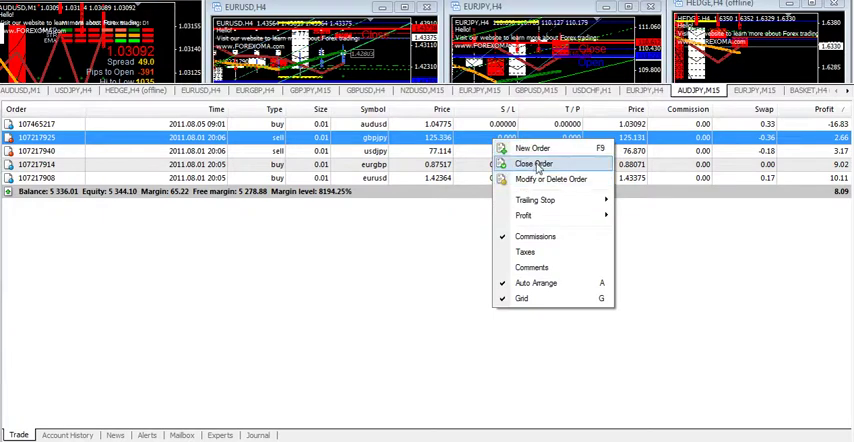
click(537, 164)
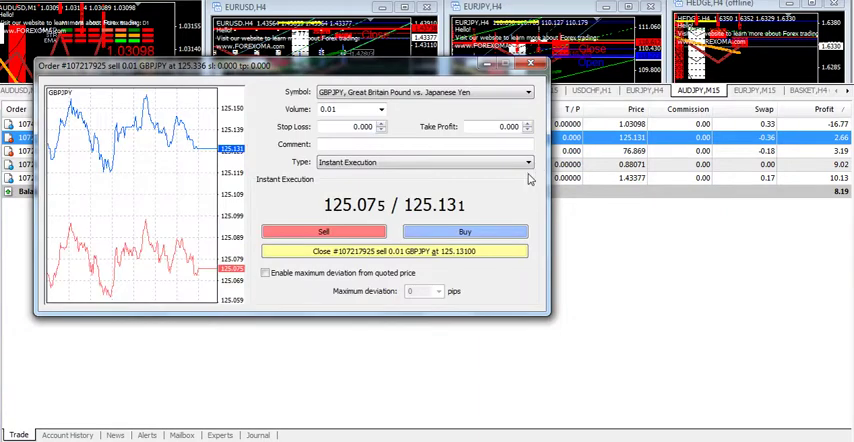
click(424, 251)
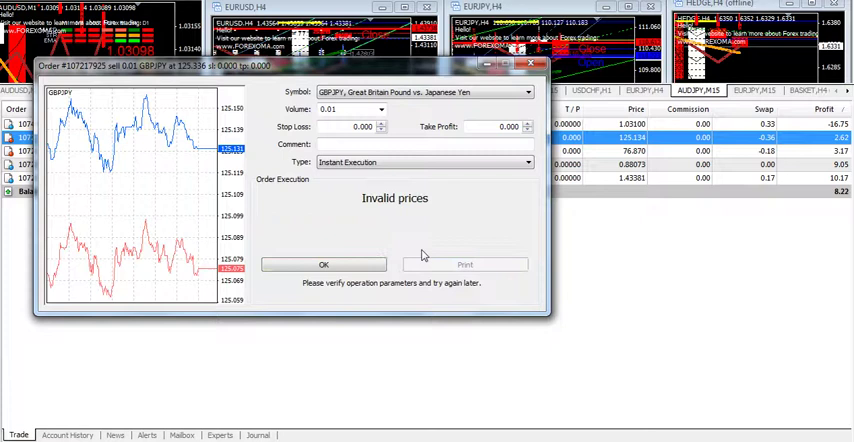
click(360, 268)
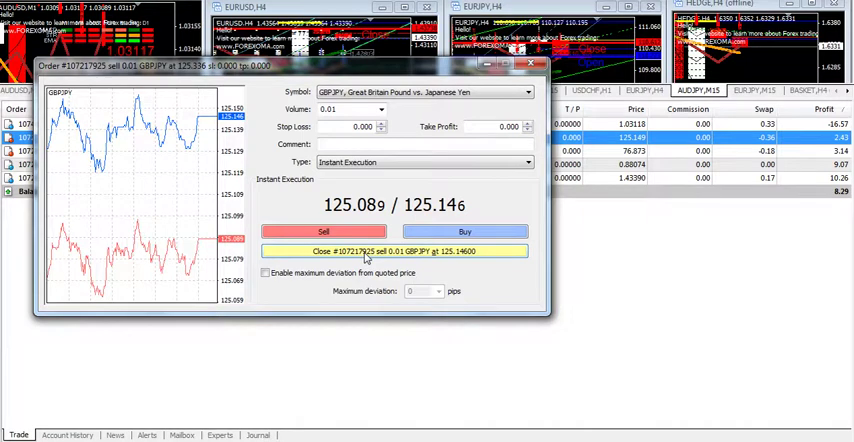
click(366, 251)
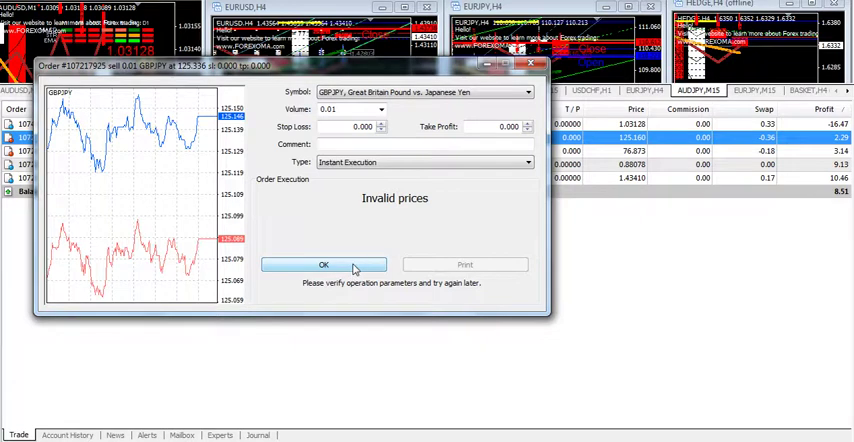
click(353, 268)
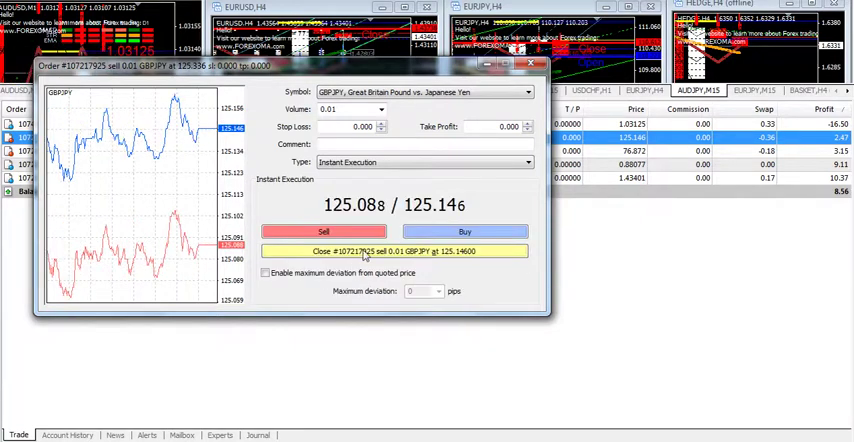
click(370, 251)
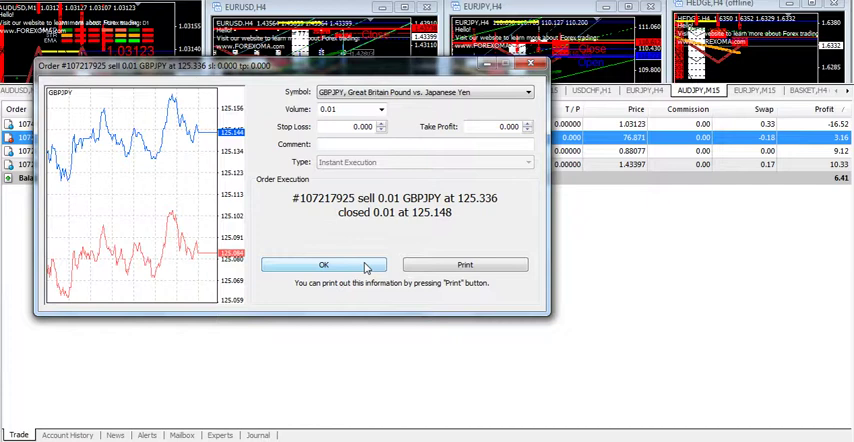
click(367, 266)
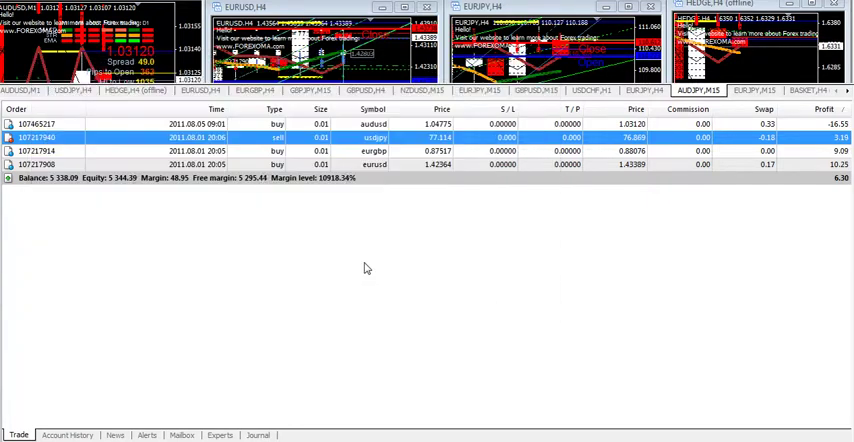
Close the USDJPY sell and EURGBP buy orders at current prices.
right_click(435, 145)
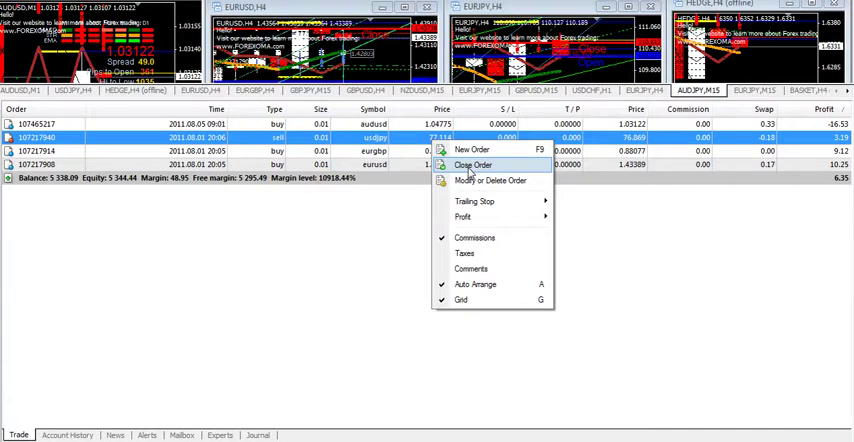
click(467, 165)
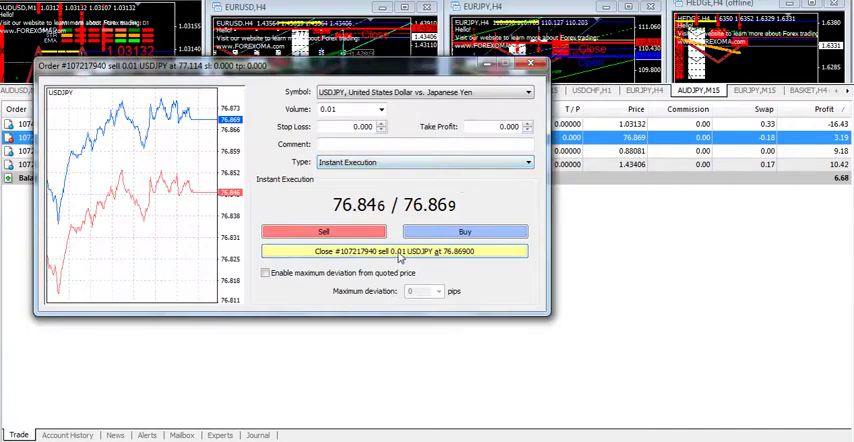
click(395, 249)
click(360, 265)
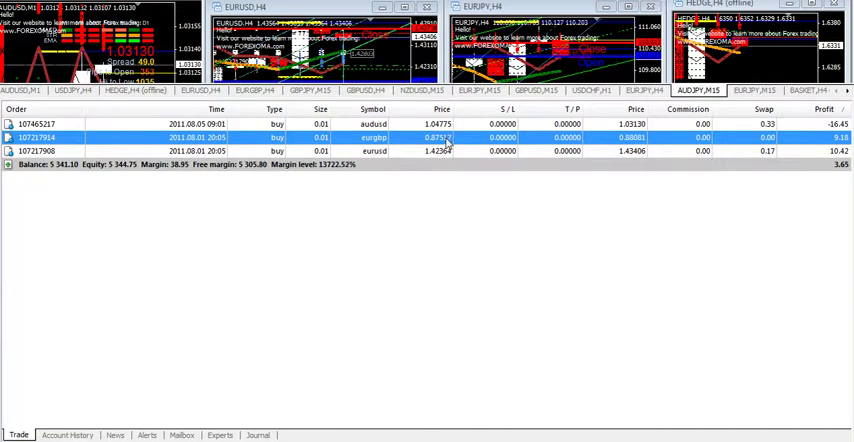
right_click(448, 147)
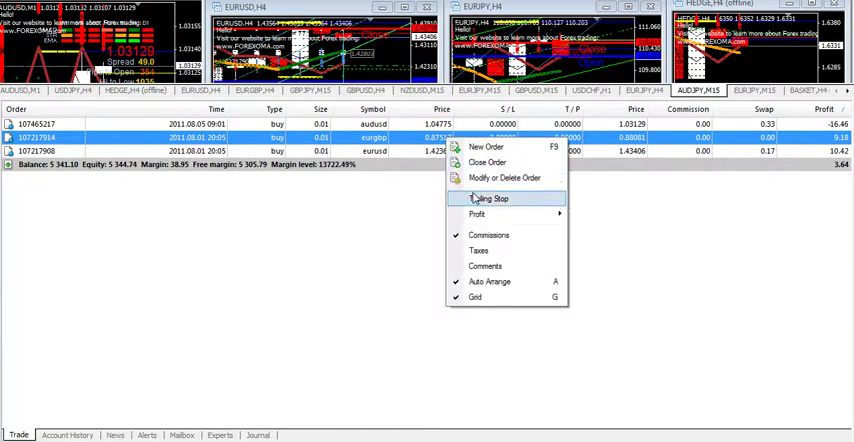
click(487, 163)
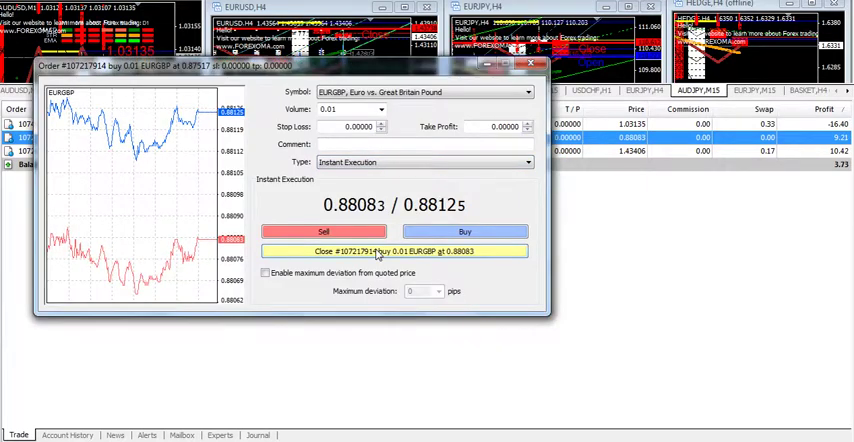
click(378, 251)
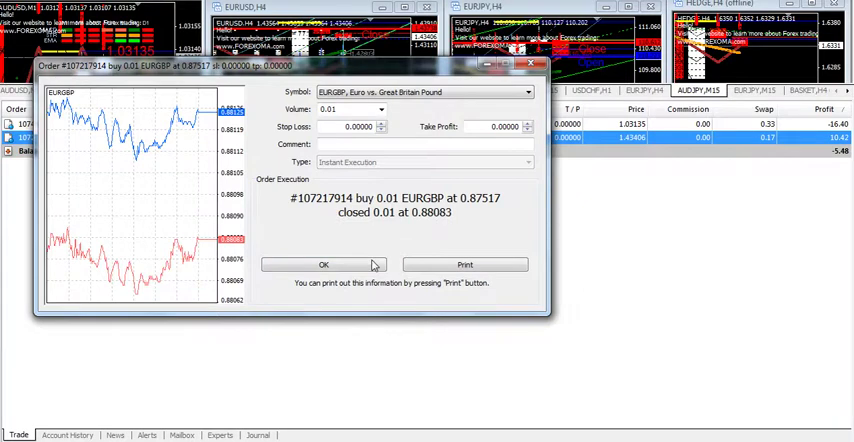
click(370, 265)
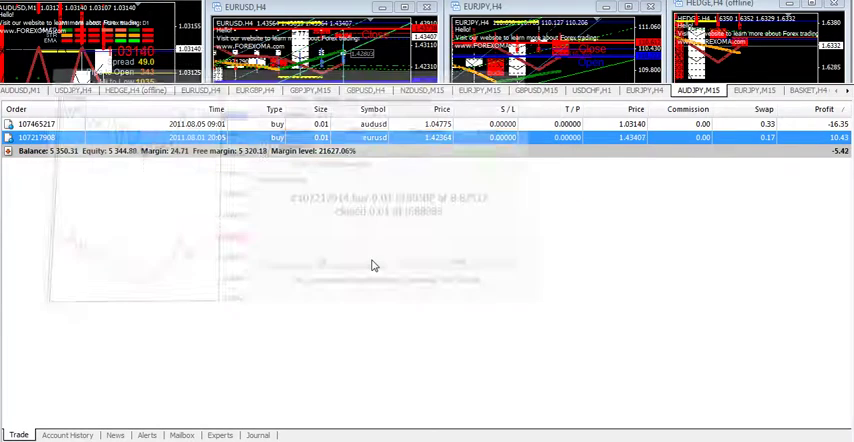
Close the EURUSD buy order at 1.43409, leaving only the AUDUSD buy open.
right_click(393, 143)
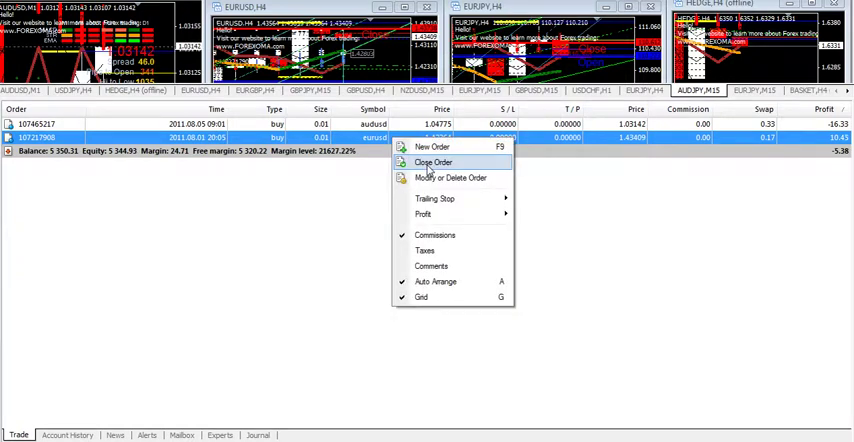
click(432, 162)
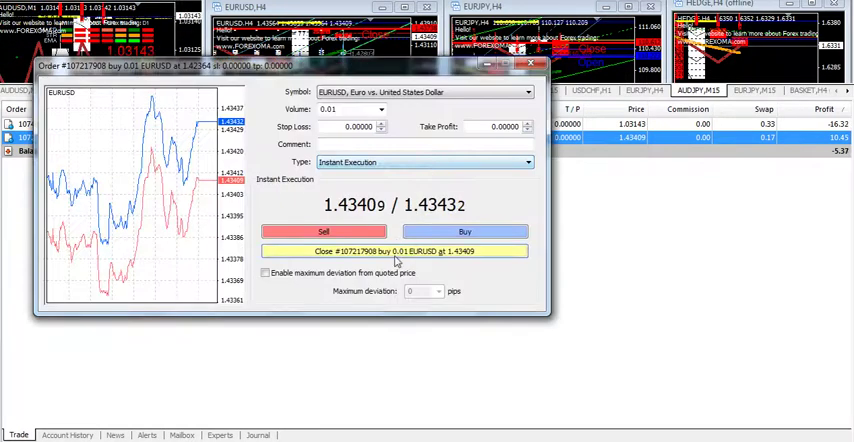
click(396, 251)
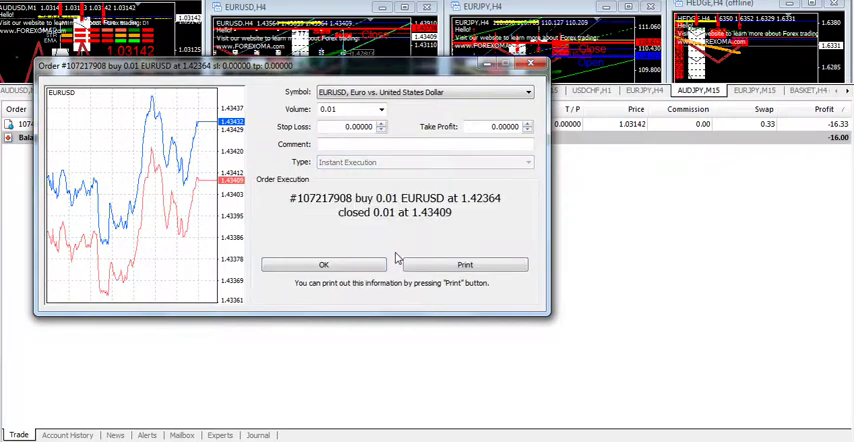
click(324, 265)
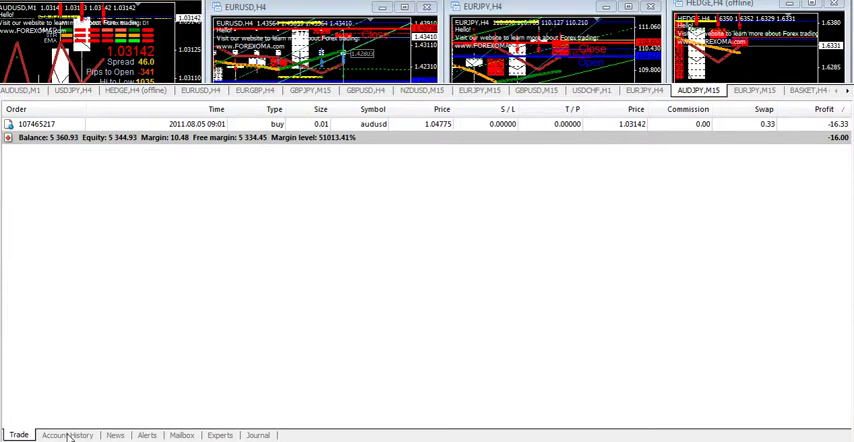
click(67, 435)
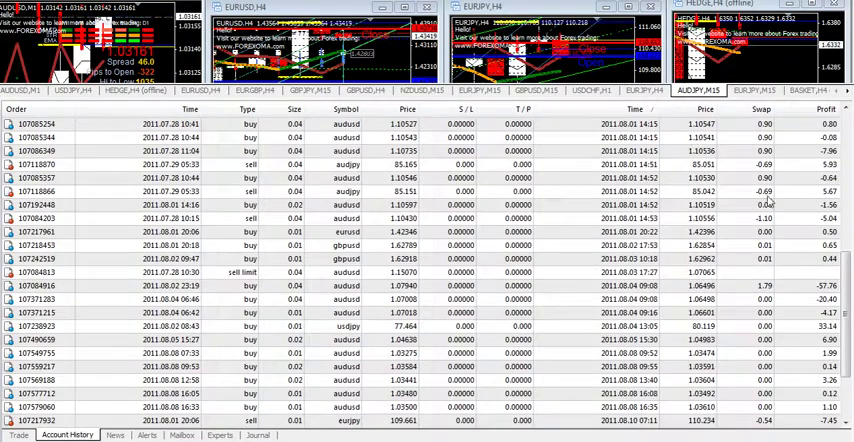
scroll(838, 265, down, 3)
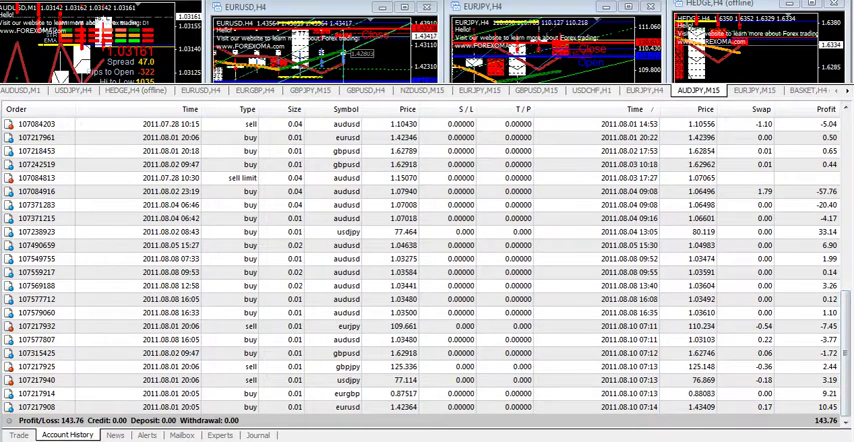
click(18, 436)
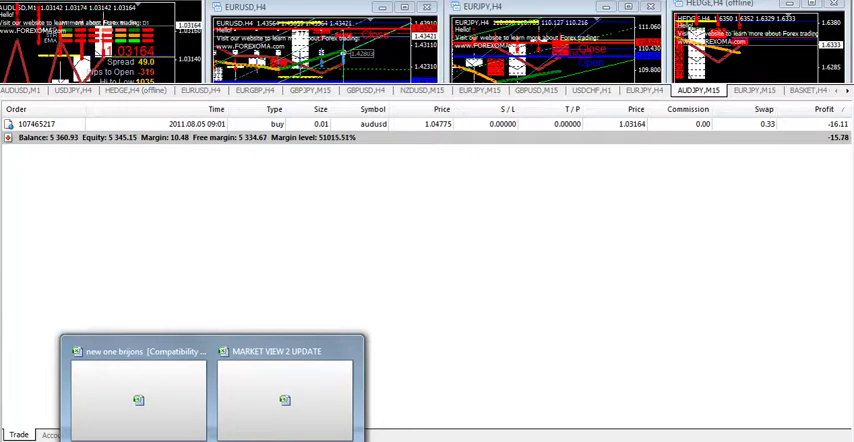
mouse_move(284, 395)
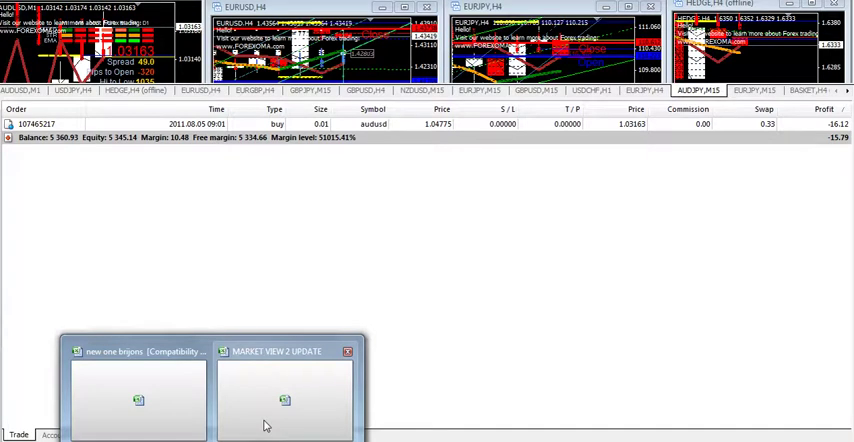
Switch to the MARKET VIEW 2 UPDATE workbook and its MN1/W1/D1 currency rates sheet.
click(266, 410)
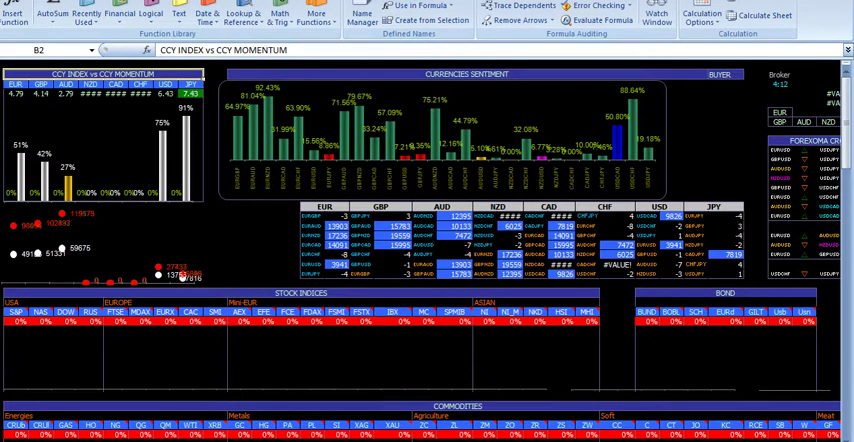
key(ctrl+Page_Down)
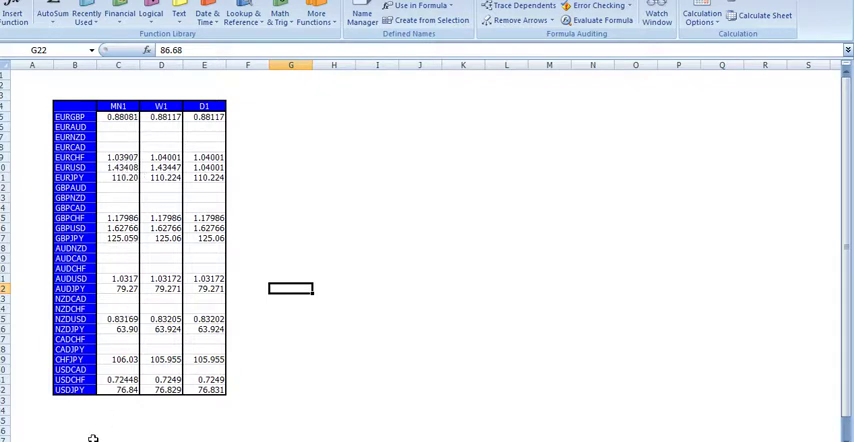
key(ctrl+Page_Down)
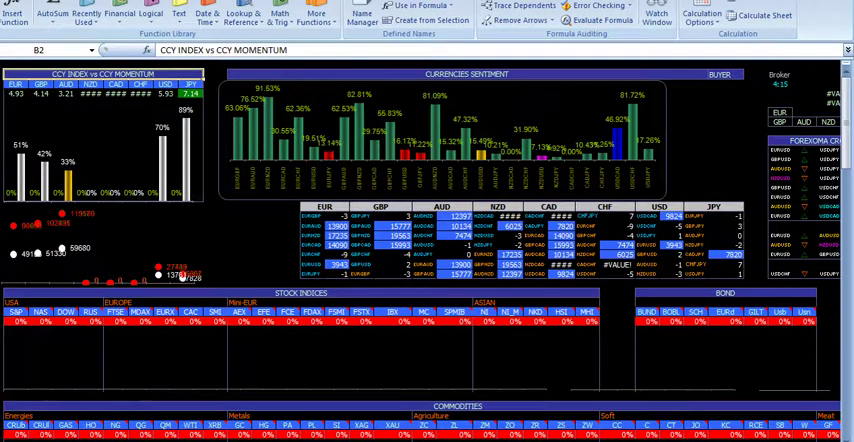
key(ctrl+Page_Down)
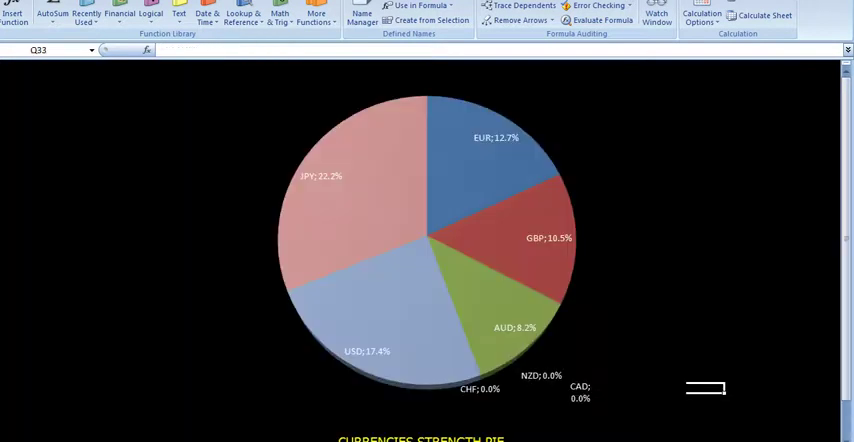
key(ctrl+Page_Down)
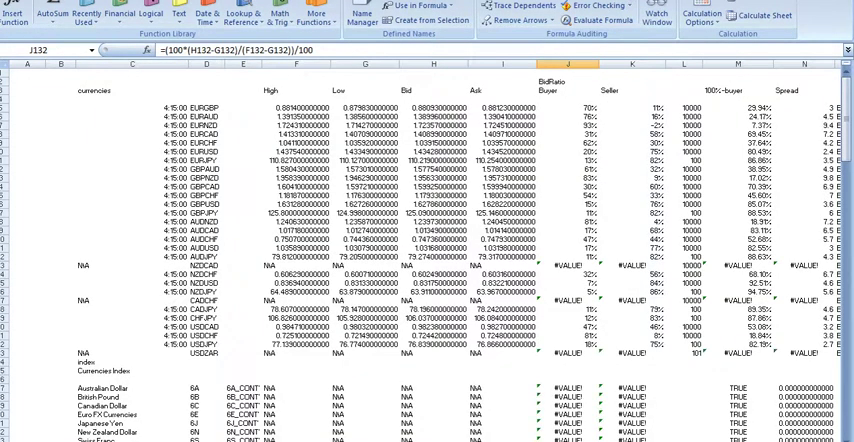
key(ctrl+Page_Down)
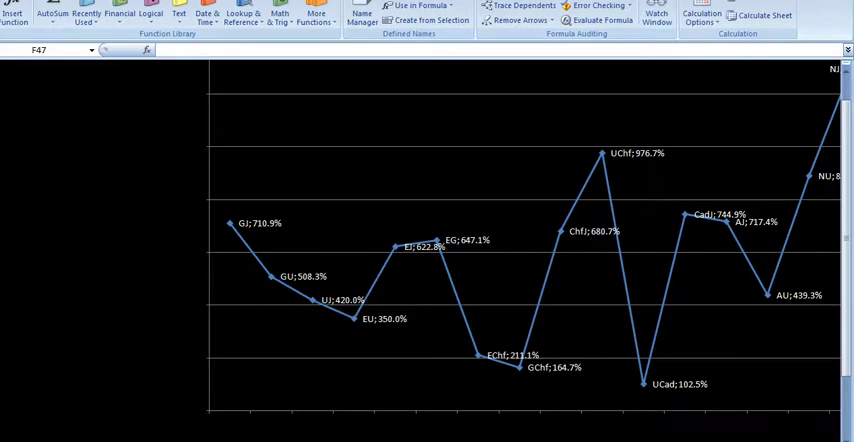
key(ctrl+Page_Down)
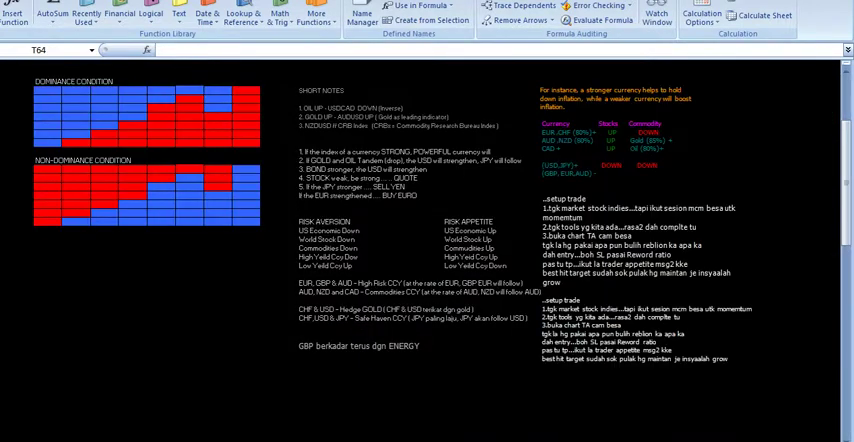
key(ctrl+Page_Down)
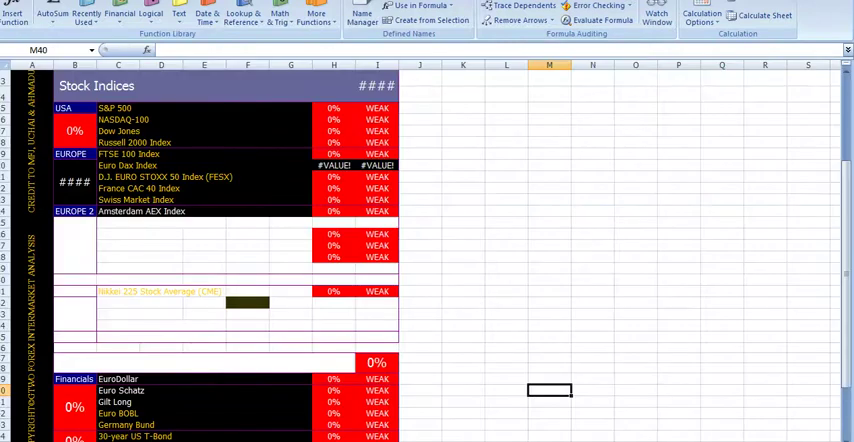
key(ctrl+Page_Up)
key(ctrl+Page_Up)
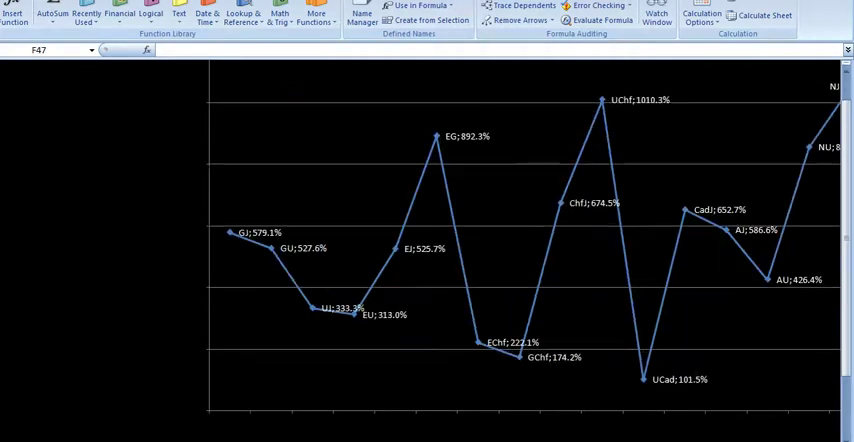
key(ctrl+Page_Up)
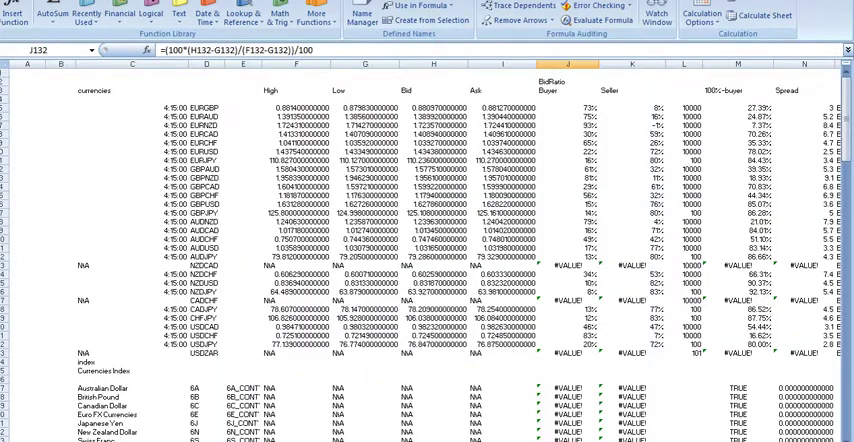
key(ctrl+Page_Up)
key(ctrl+Page_Up)
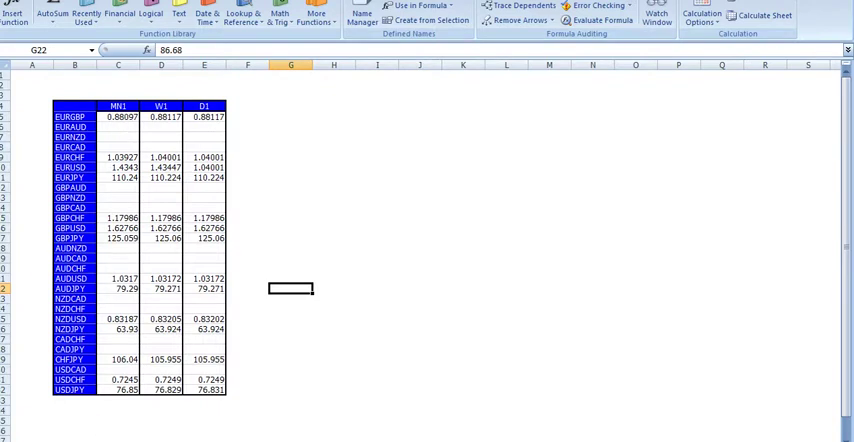
key(ctrl+Page_Up)
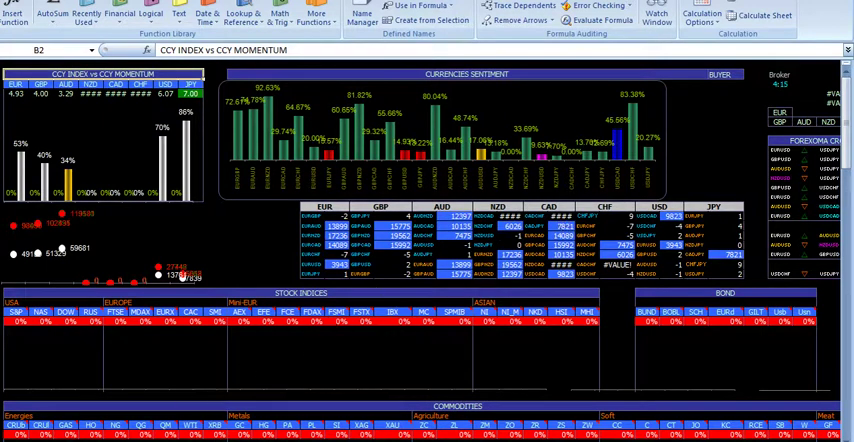
click(60, 248)
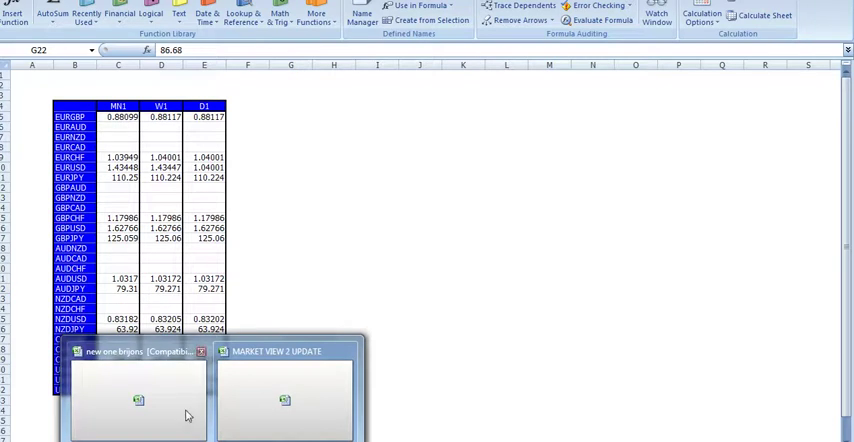
click(187, 414)
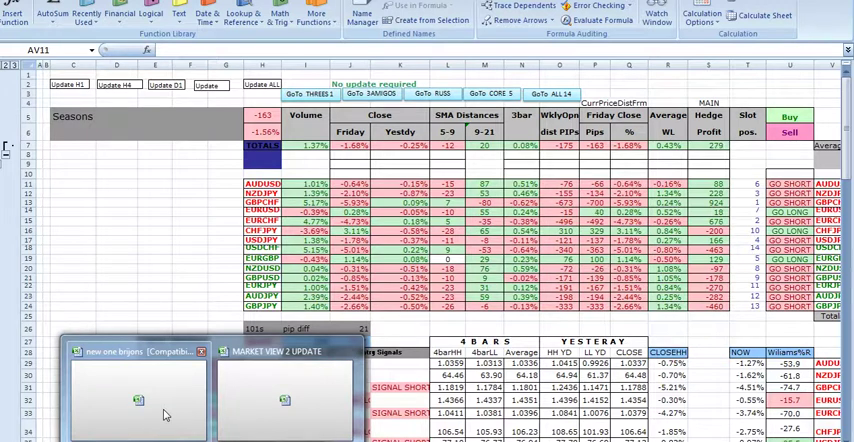
click(263, 410)
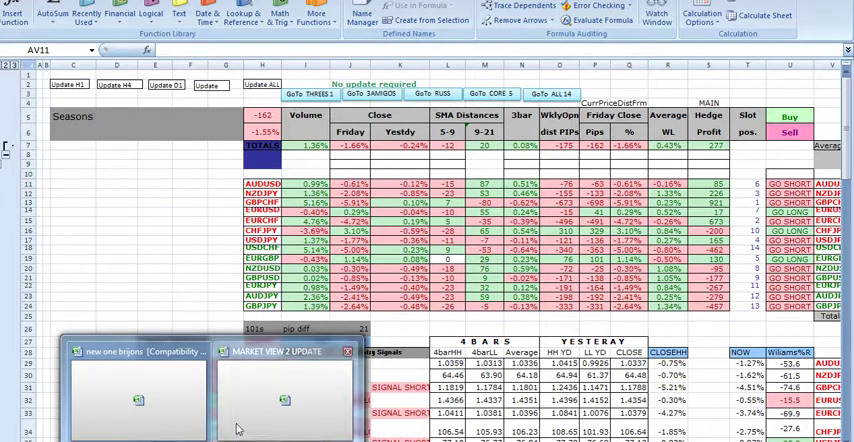
click(285, 395)
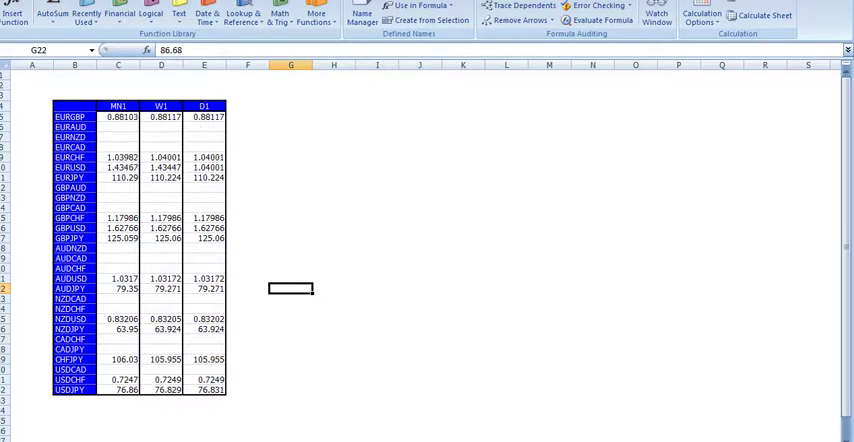
Switch to the CCY INDEX vs CCY MOMENTUM sheet with the sentiment bar charts.
key(ctrl+Page_Down)
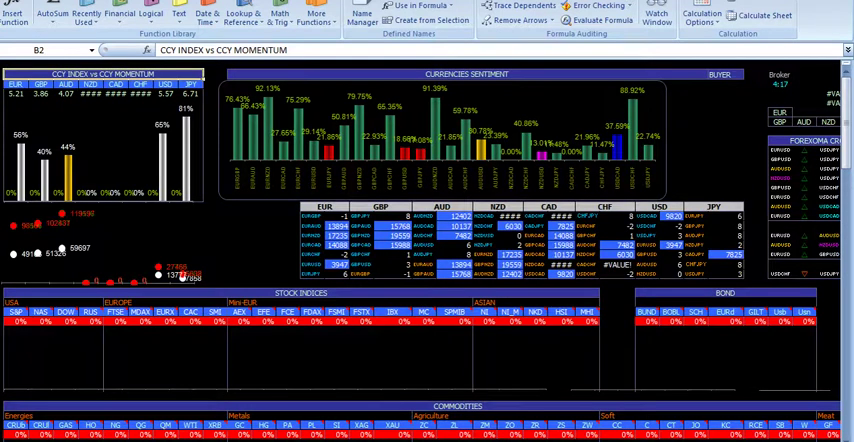